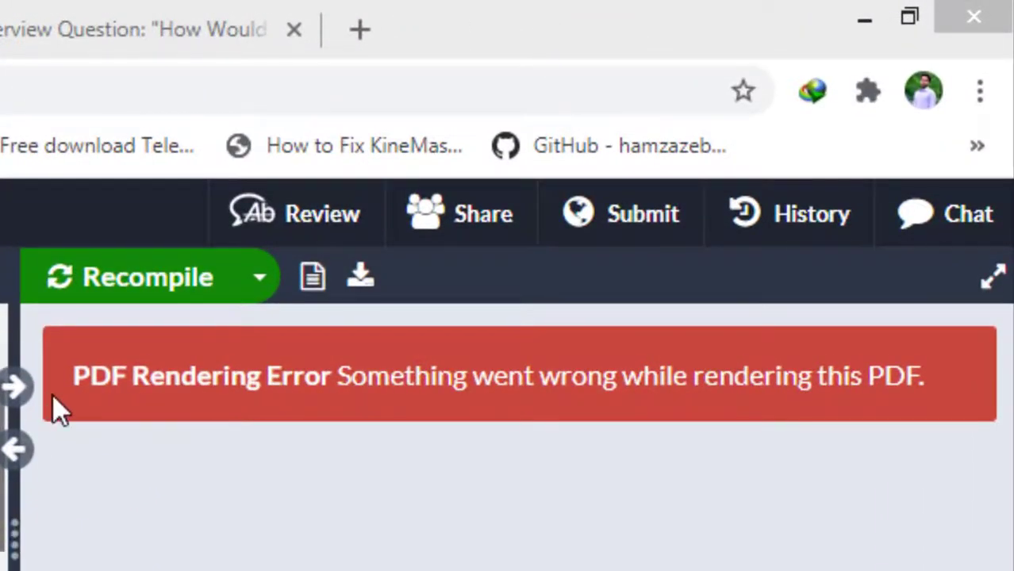
# - After inspecting the PDF Rendering Error message, open the Presentation templates gallery from New Project
pyautogui.moveTo(62, 380)
pyautogui.mouseDown()
pyautogui.moveTo(895, 401)
pyautogui.moveTo(925, 388)
pyautogui.mouseUp()
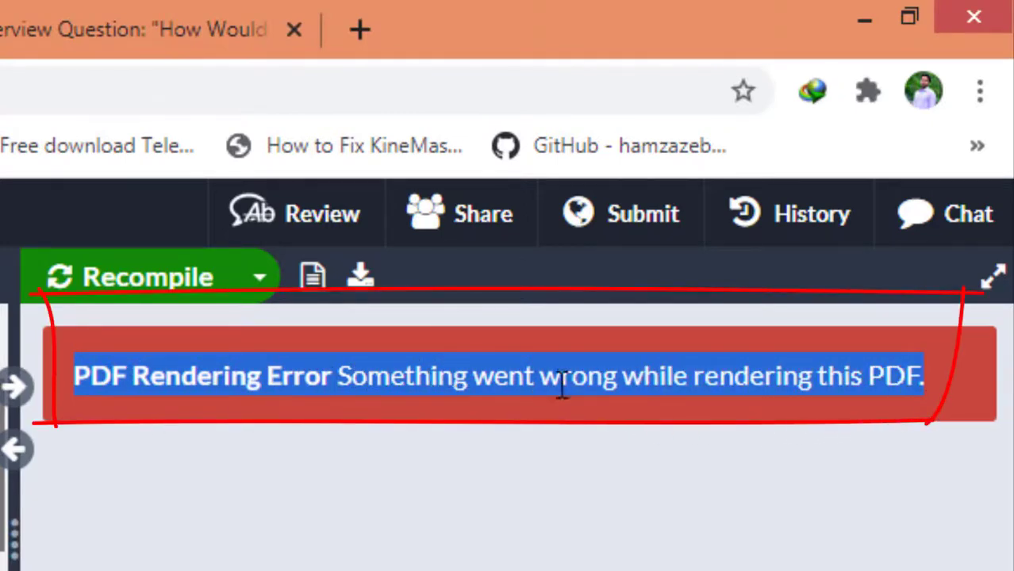
pyautogui.click(652, 403)
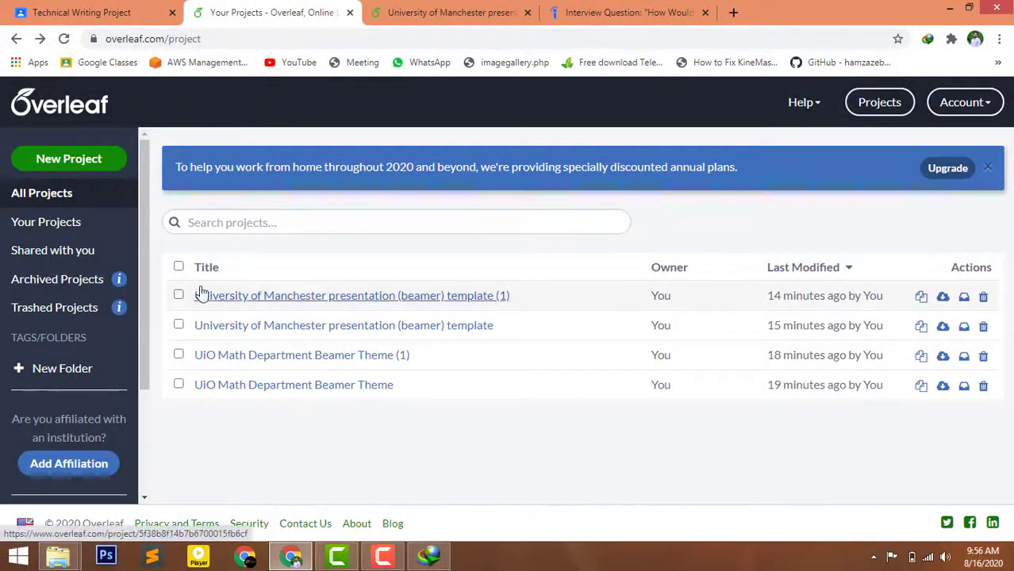
pyautogui.click(92, 161)
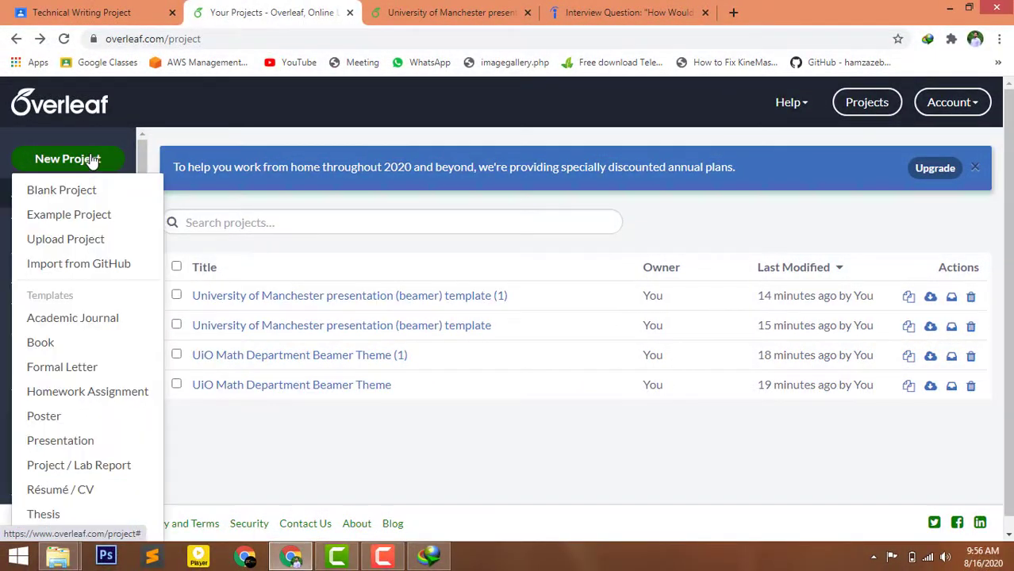
pyautogui.click(82, 442)
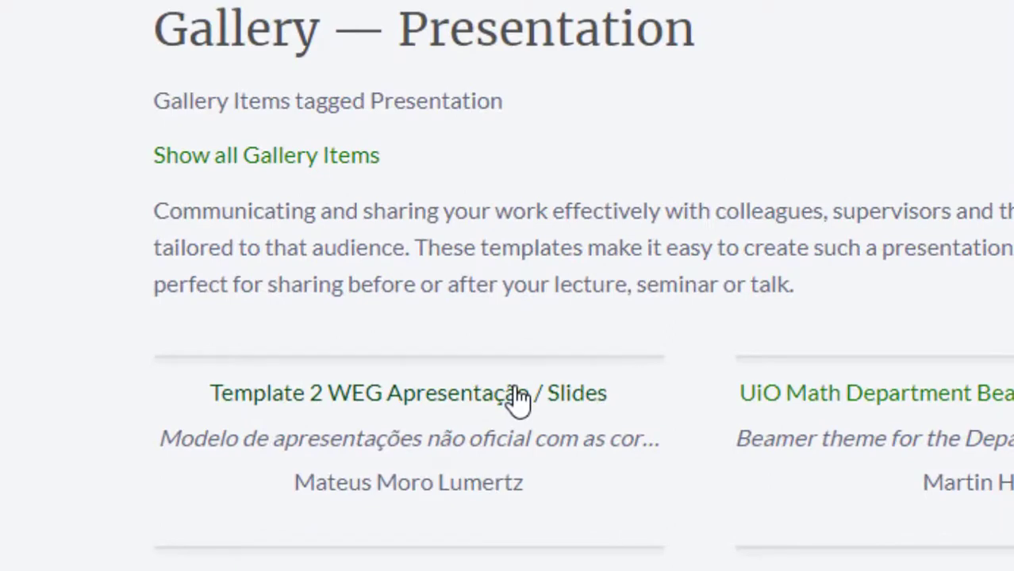
# - Open the Template 2 WEG Apresentação slides template and confirm its PDF Rendering Error
pyautogui.click(515, 396)
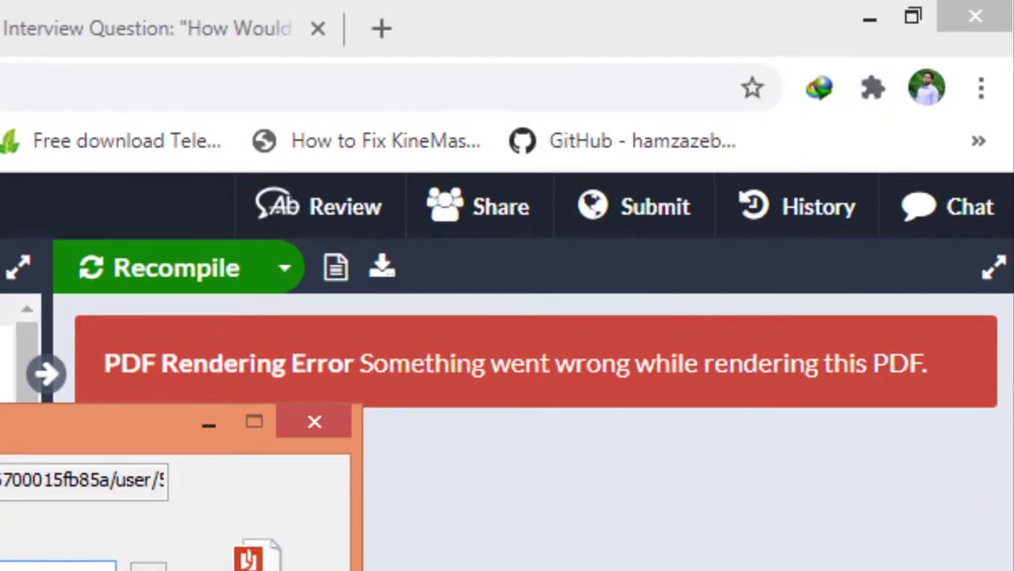
pyautogui.press('Escape')
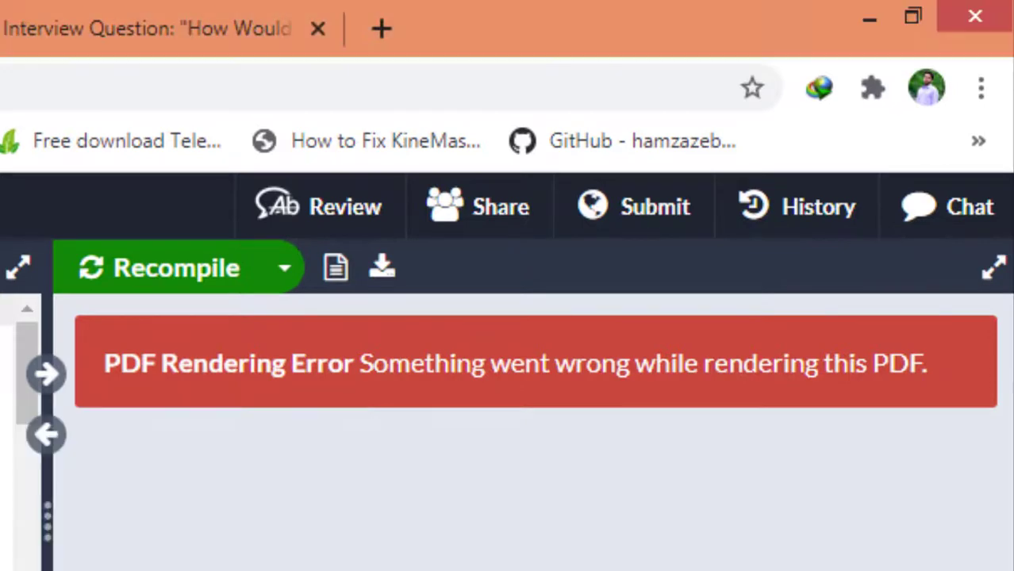
pyautogui.moveTo(101, 364); pyautogui.dragTo(935, 452)
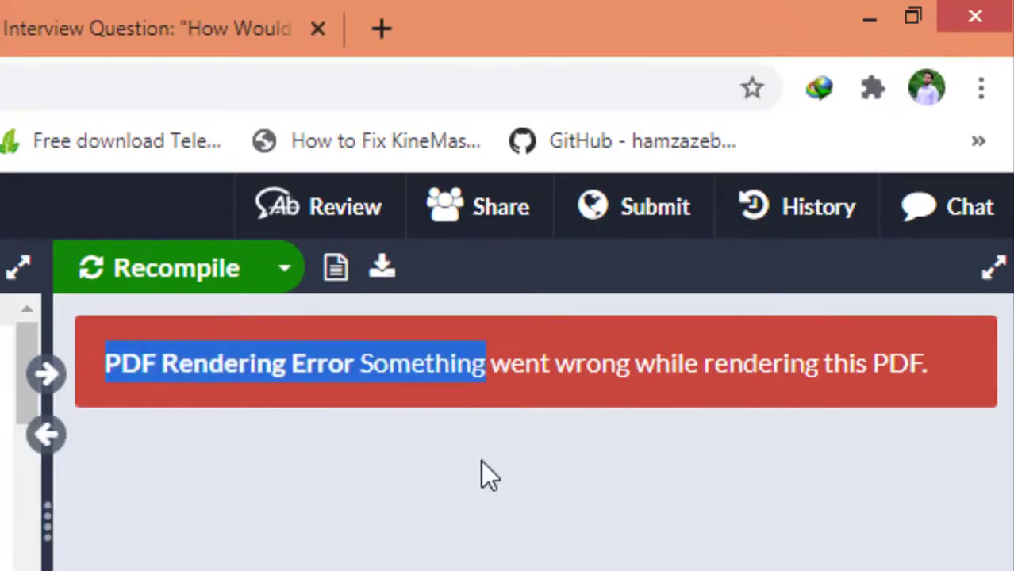
pyautogui.click(428, 534)
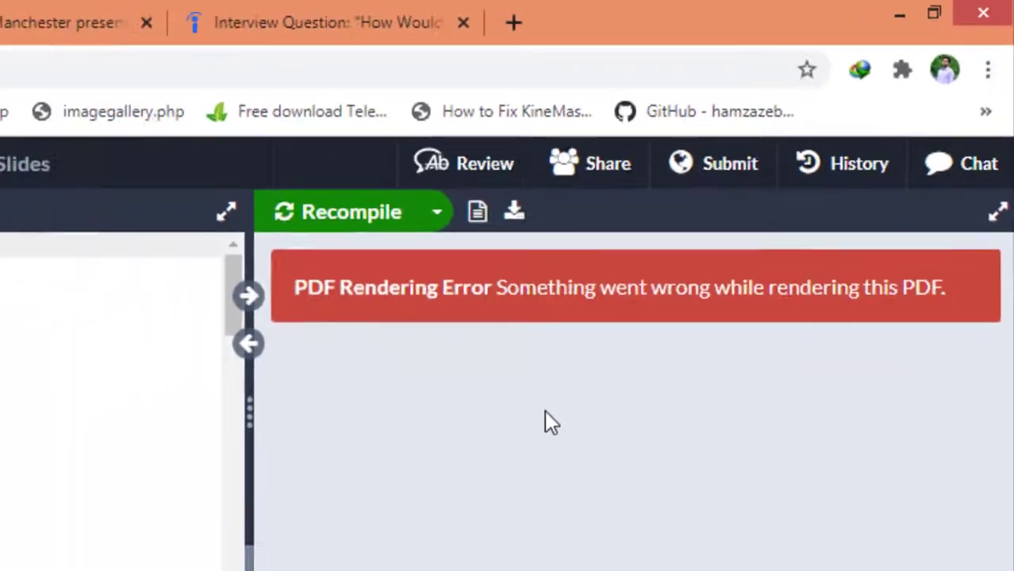
# - Launch Internet Download Manager by searching 'idm' from the Windows Start screen
pyautogui.press('super')
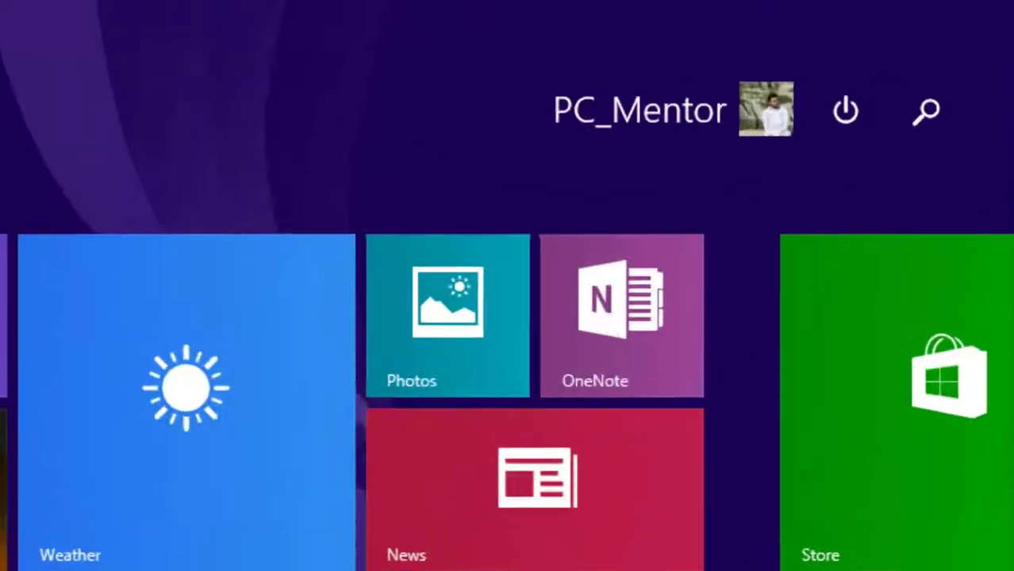
pyautogui.write('idm')
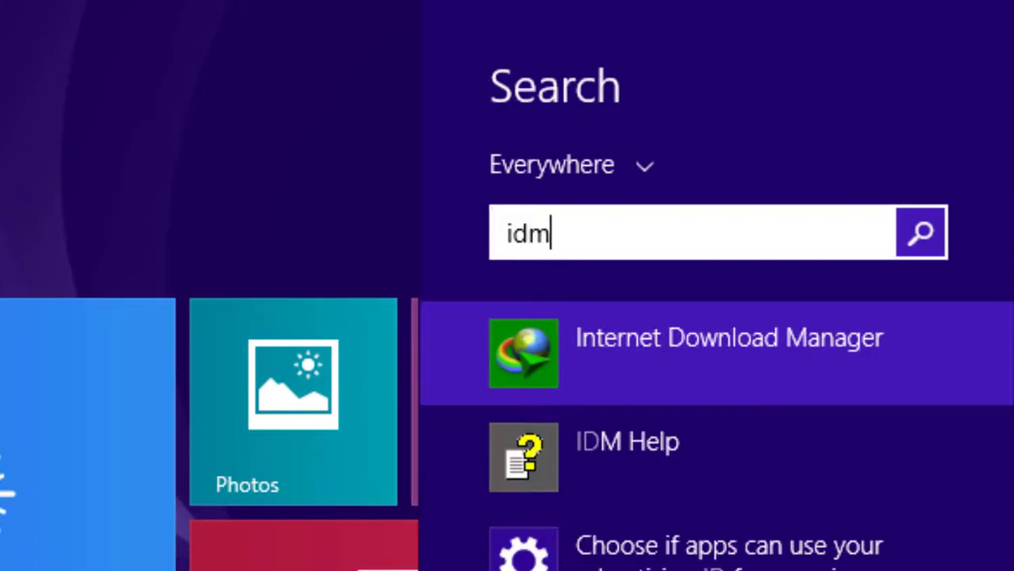
pyautogui.press('Return')
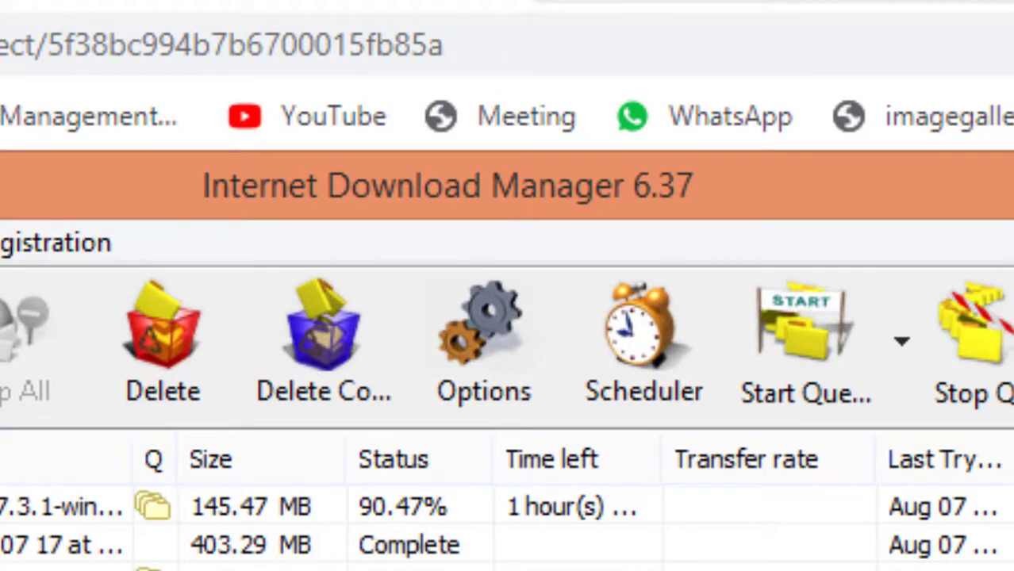
# - Turn on 'Don't capture downloads from web-players automatically' in IDM's download panel settings
pyautogui.click(440, 359)
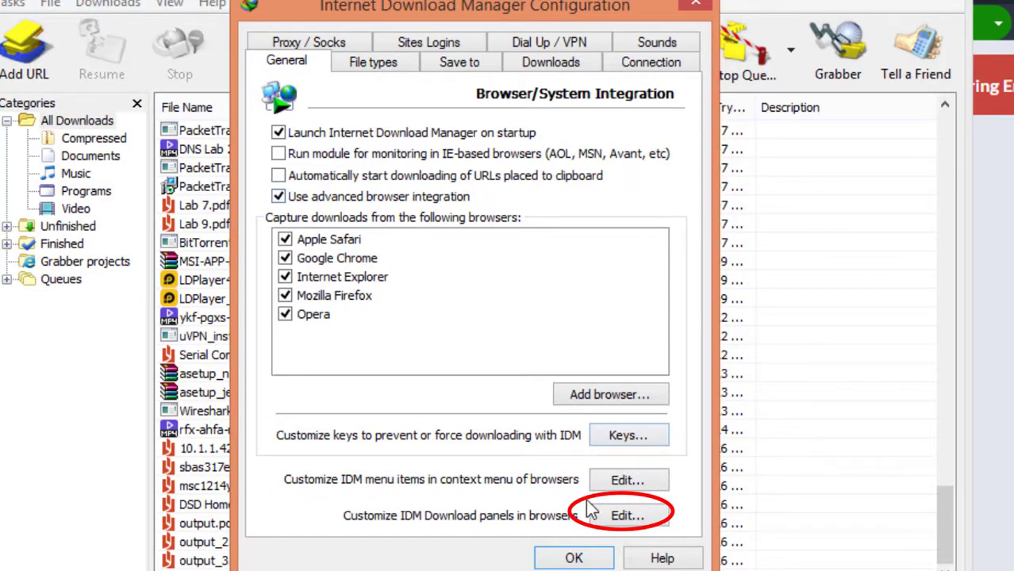
pyautogui.click(629, 517)
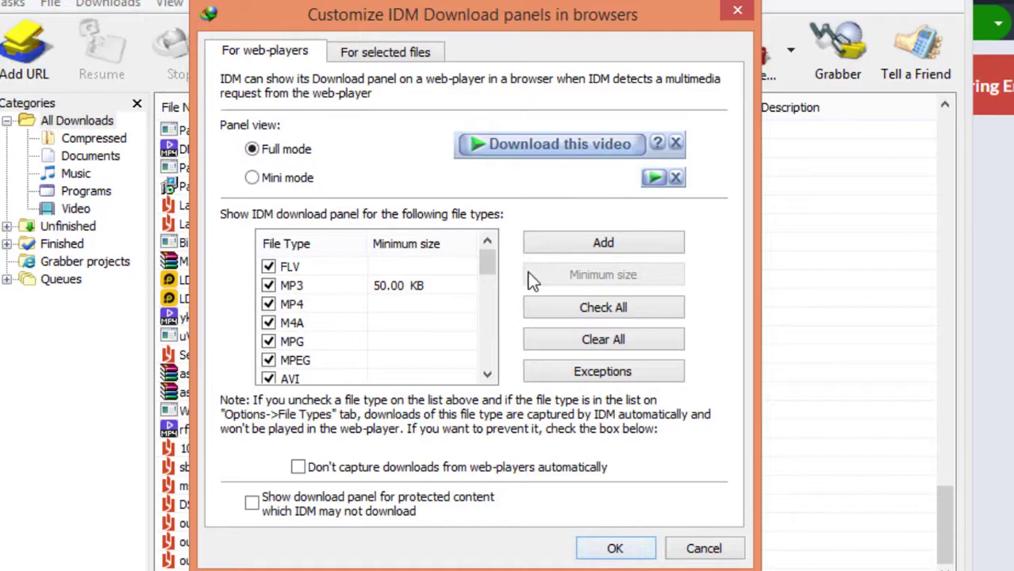
pyautogui.click(299, 467)
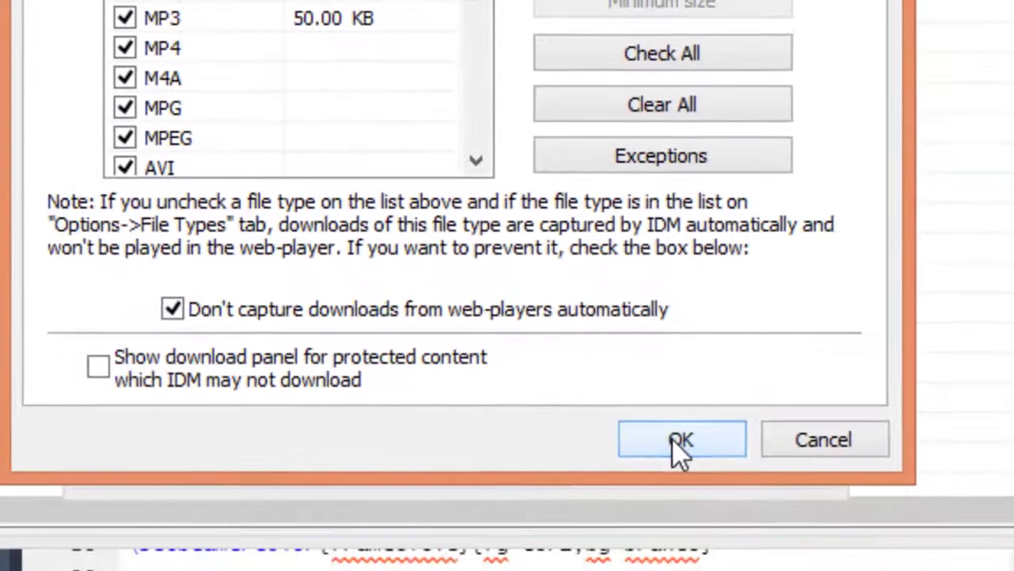
pyautogui.click(672, 441)
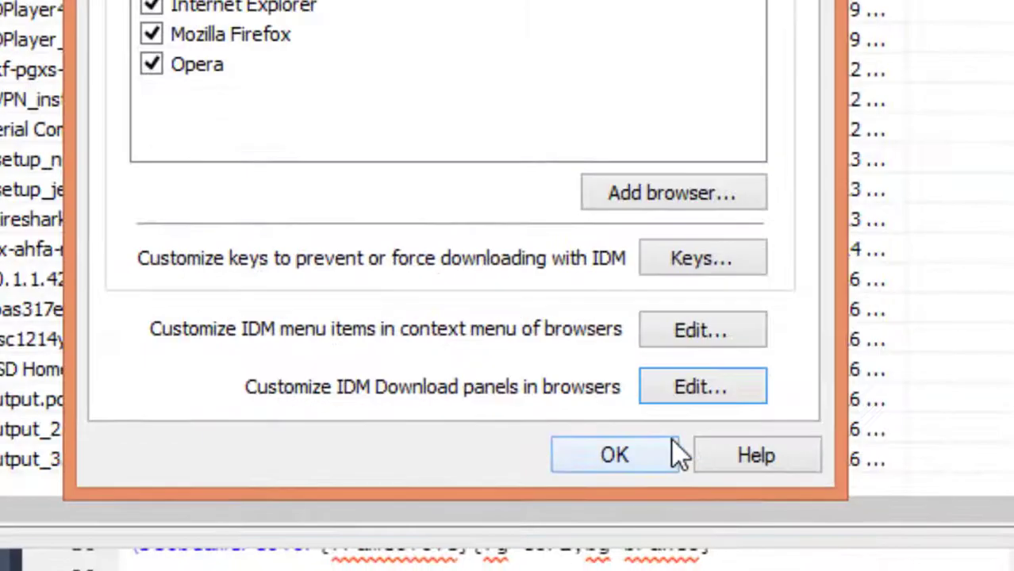
pyautogui.click(571, 457)
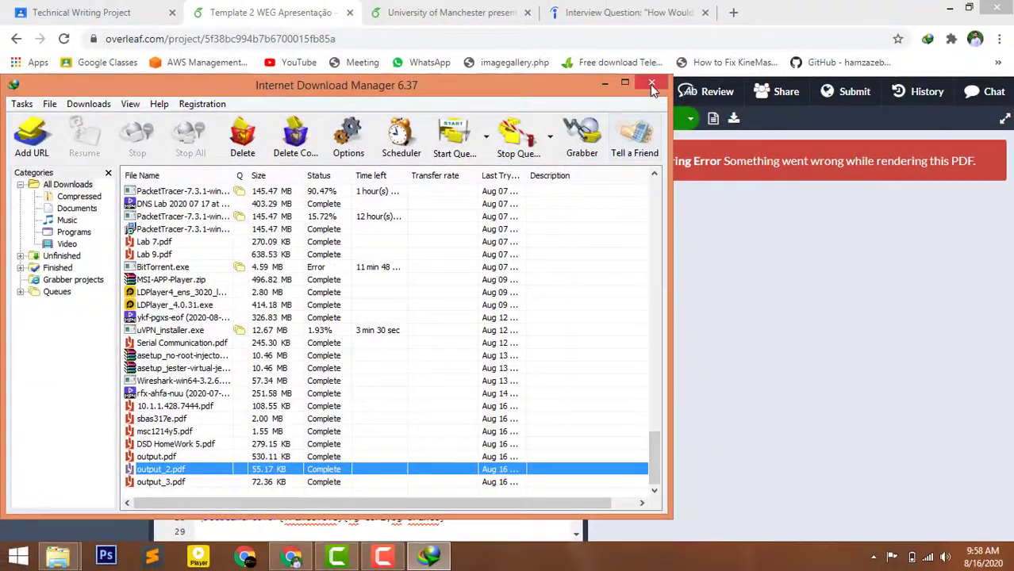
# - Close IDM and reload the WEG project so its slides render, starting with the blue title slide
pyautogui.click(651, 83)
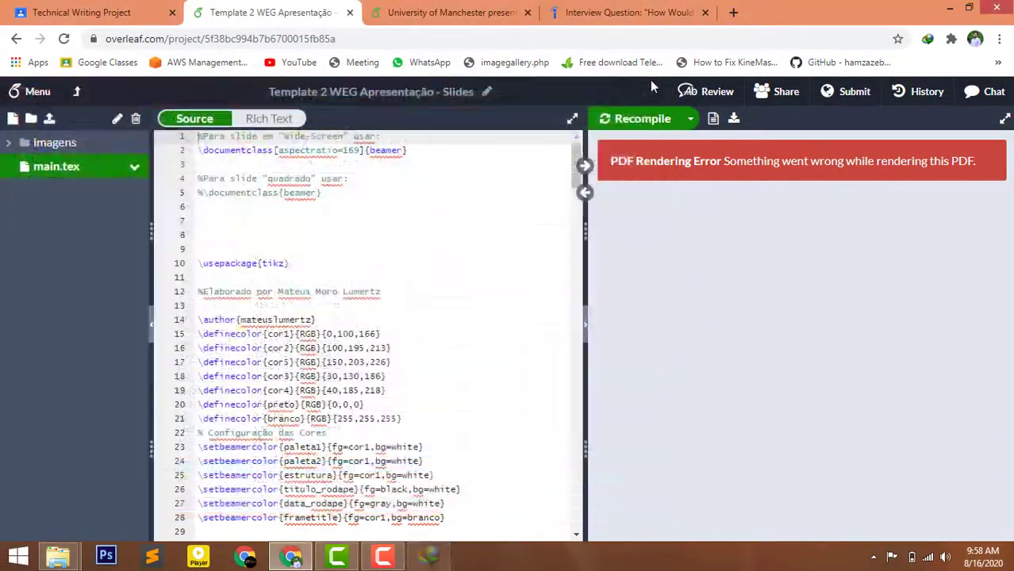
pyautogui.click(63, 38)
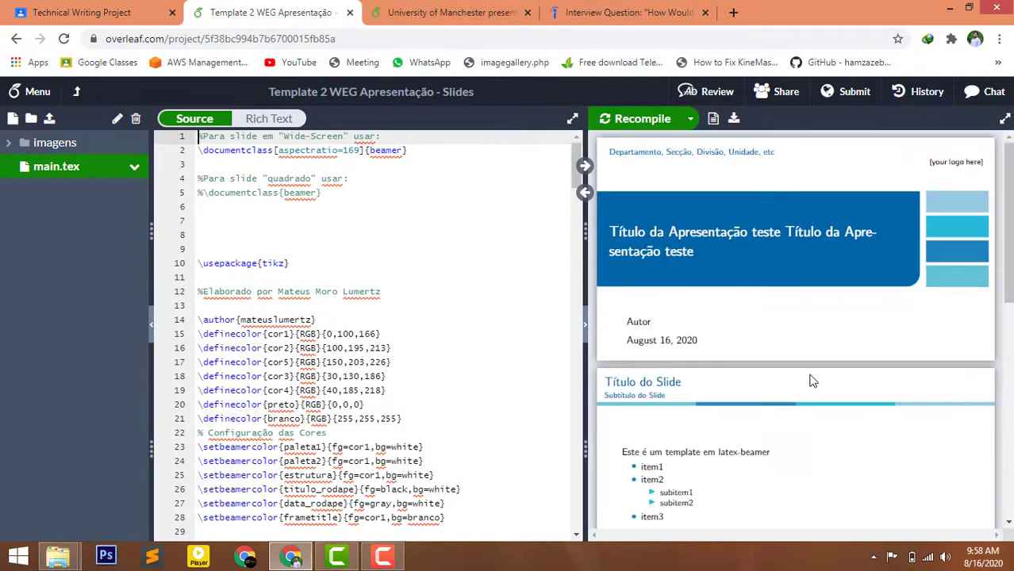
pyautogui.moveTo(1008, 222); pyautogui.dragTo(1008, 278)
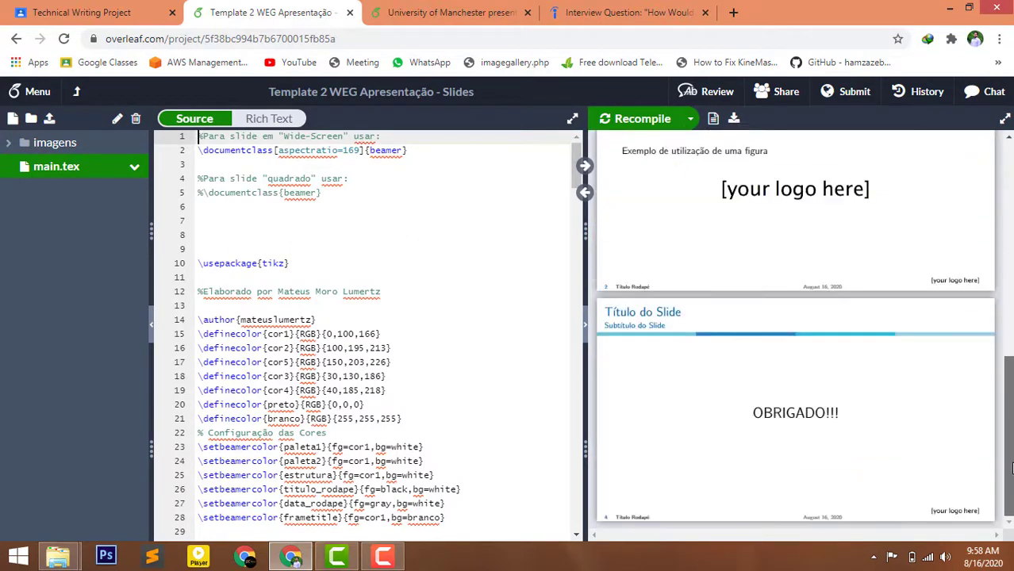
pyautogui.scroll(2, 849, 242)
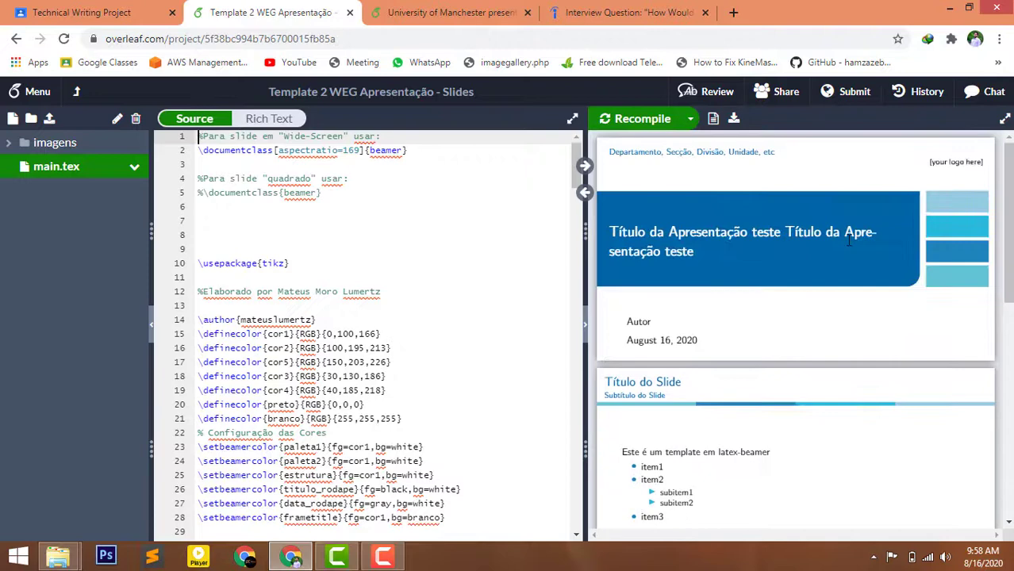
# - Reload the University of Manchester project tab so its title slide renders
pyautogui.hotkey('ctrl', 'Tab')
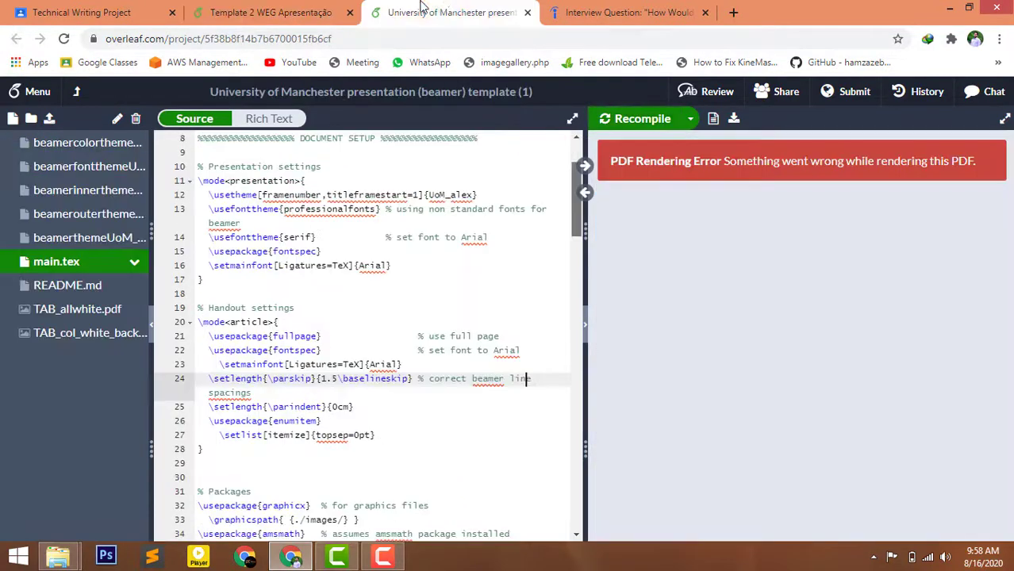
pyautogui.scroll(3, 516, 159)
pyautogui.click(62, 39)
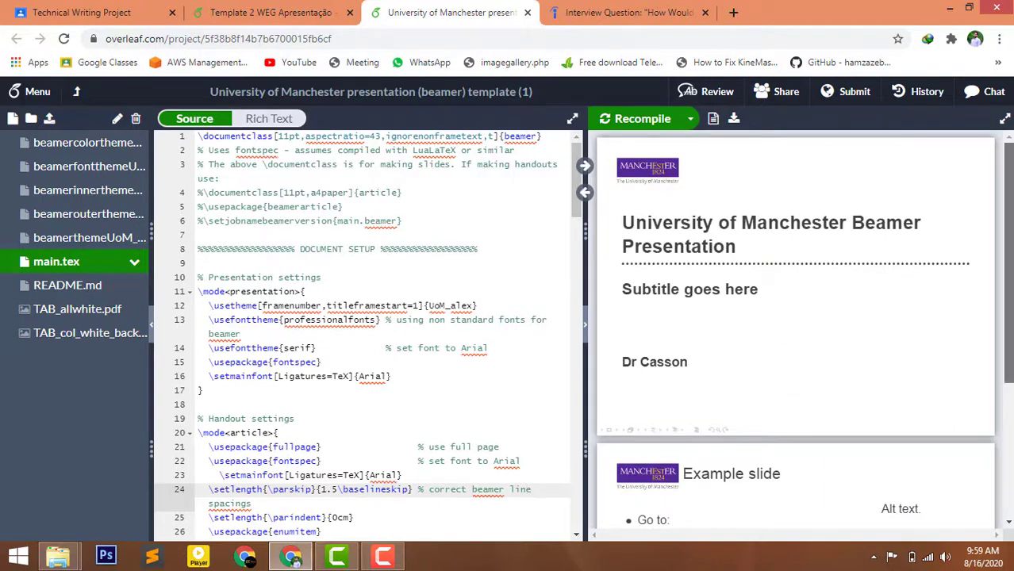
pyautogui.scroll(-3, 800, 425)
pyautogui.scroll(3, 800, 425)
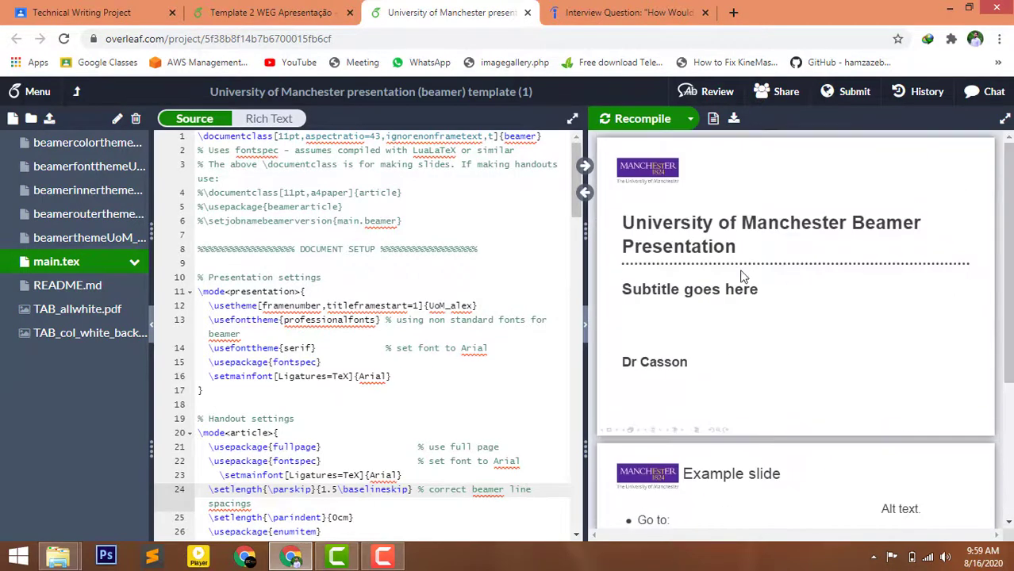